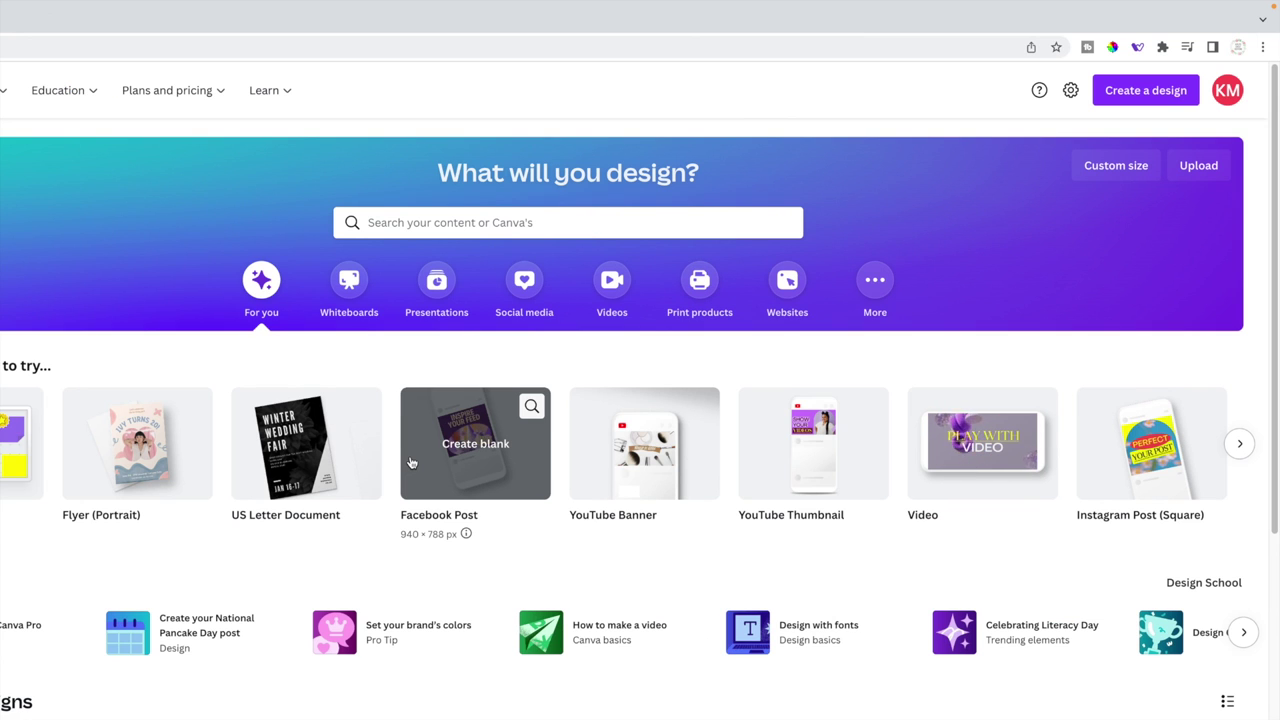
- Create a new custom-size design 8.5 in wide and 11 in high
click(1146, 93)
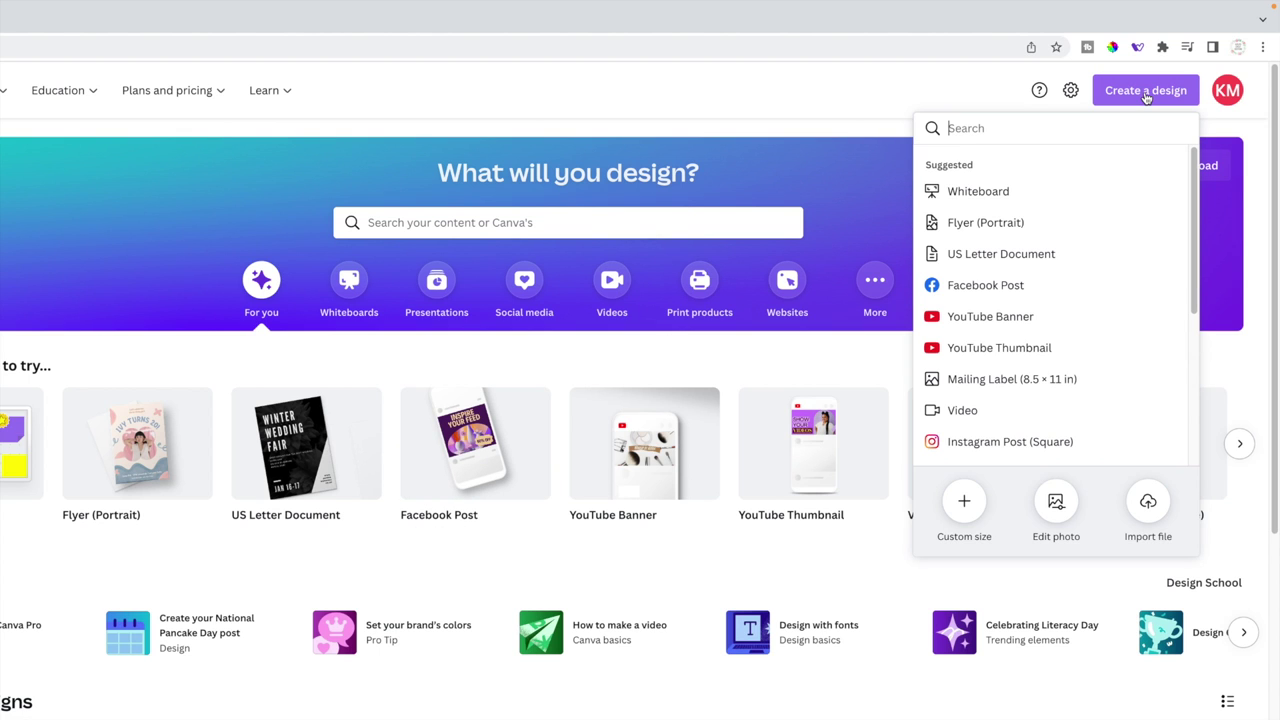
click(961, 508)
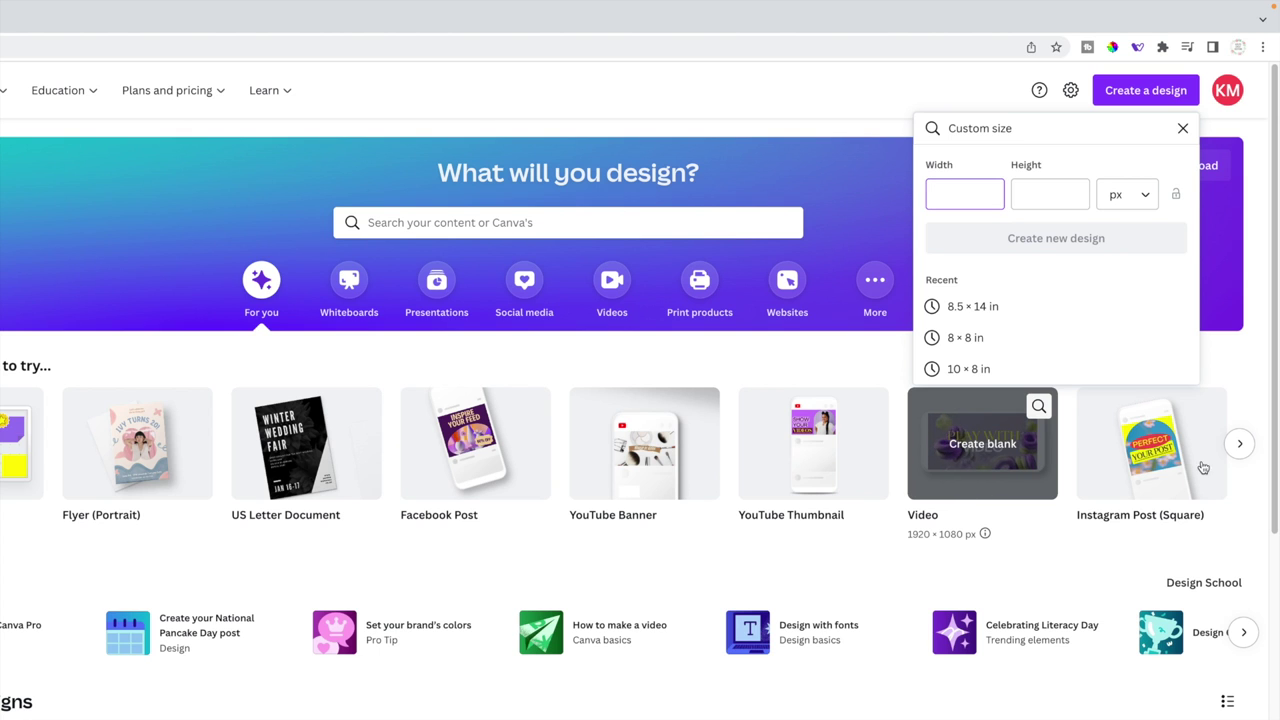
click(1118, 199)
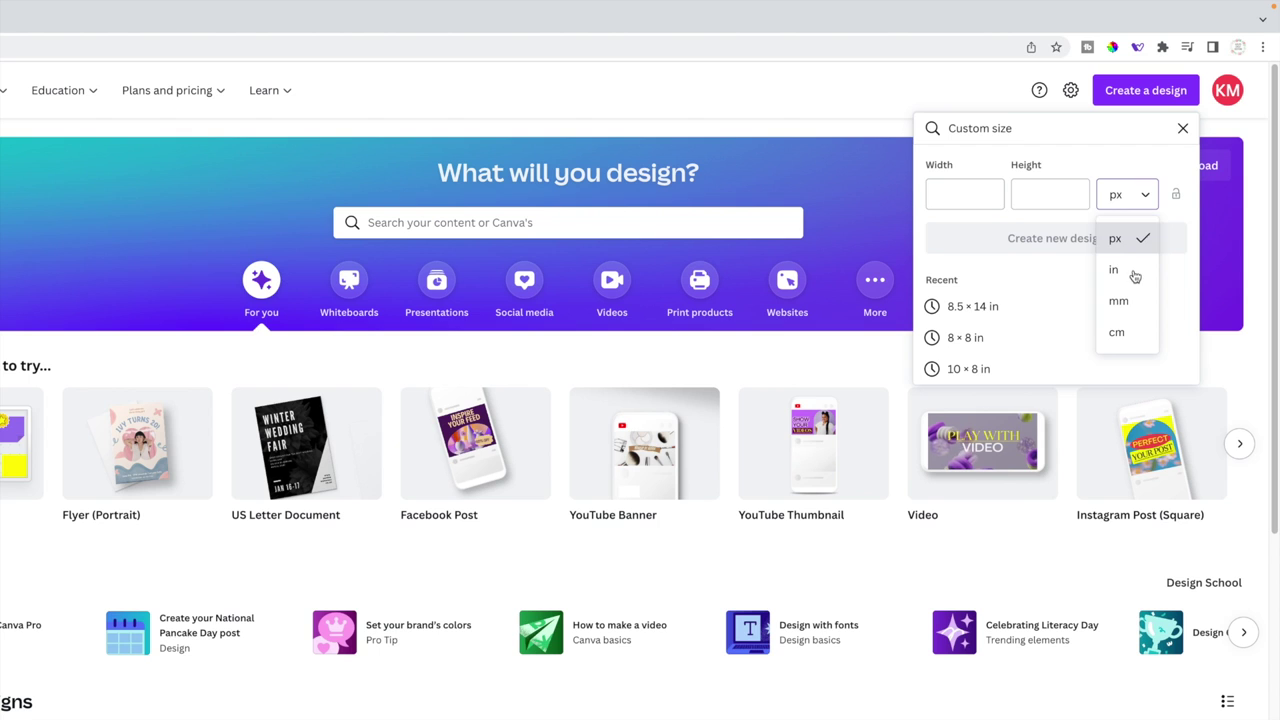
click(1130, 271)
click(966, 194)
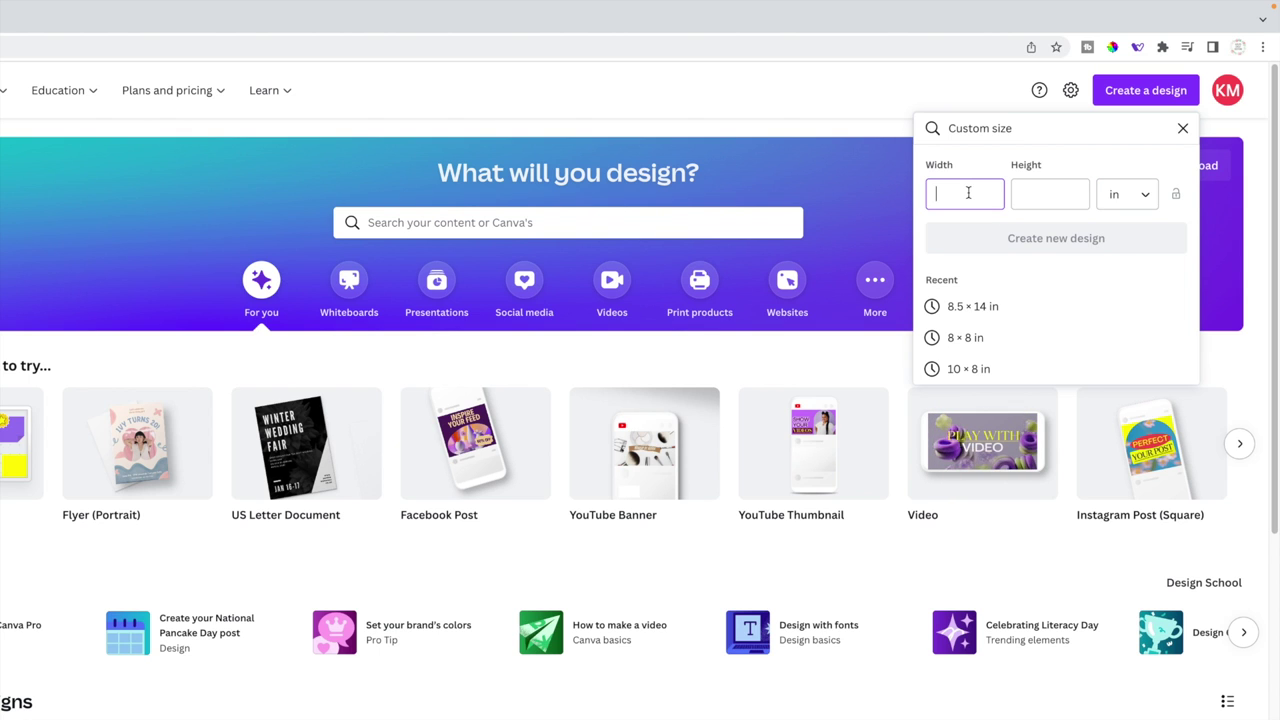
text(8.5)
key(Tab)
text(11)
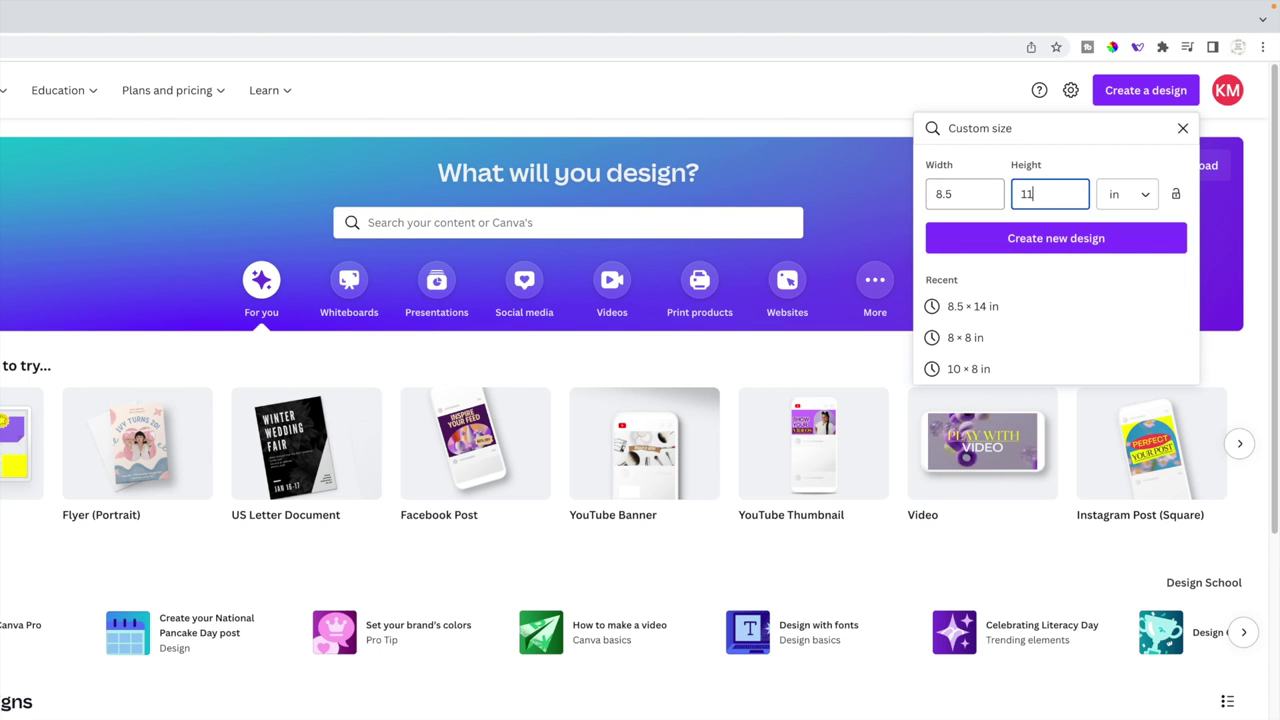
click(1074, 246)
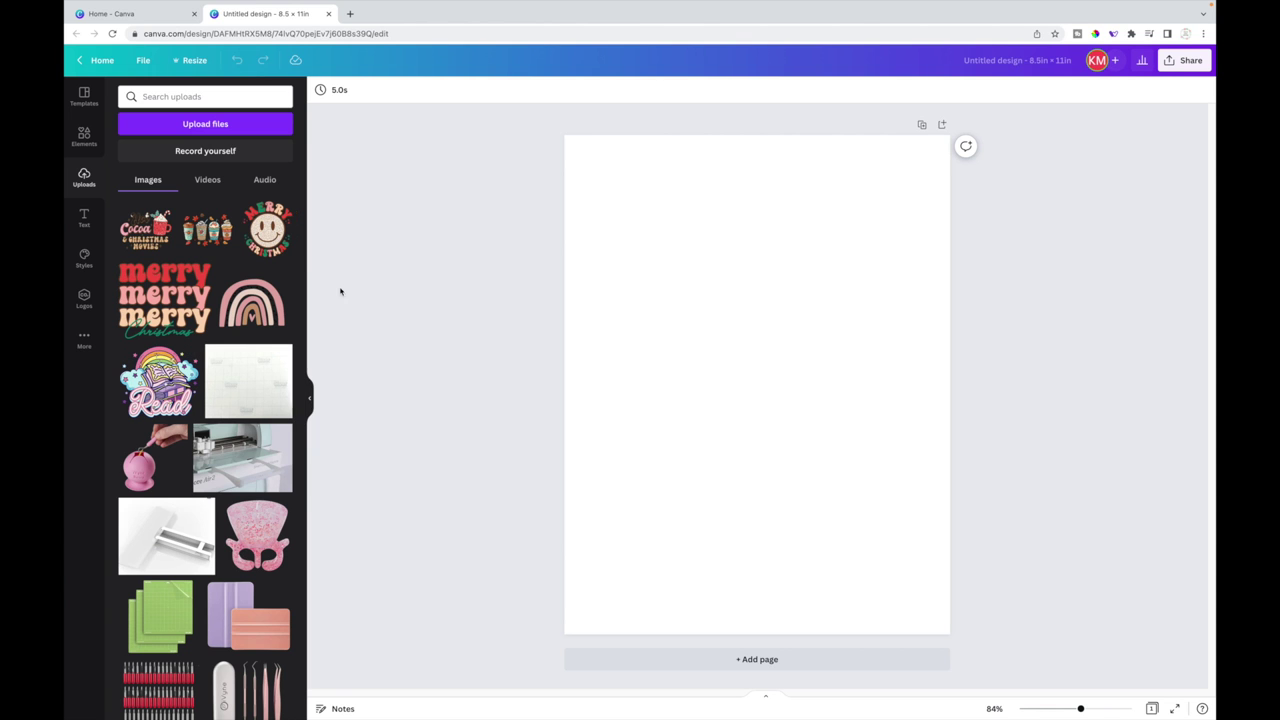
- Place the uploaded Hot Cocoa & Christmas Movies image on the blank page
click(222, 126)
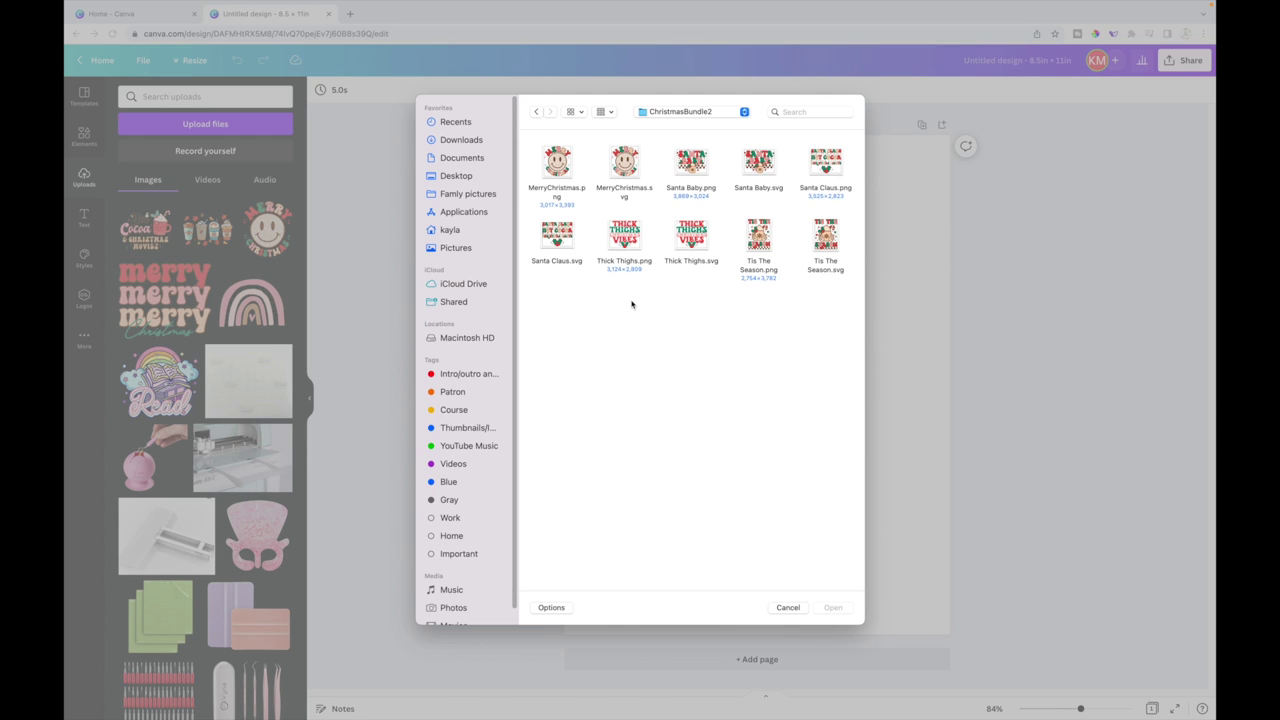
click(788, 608)
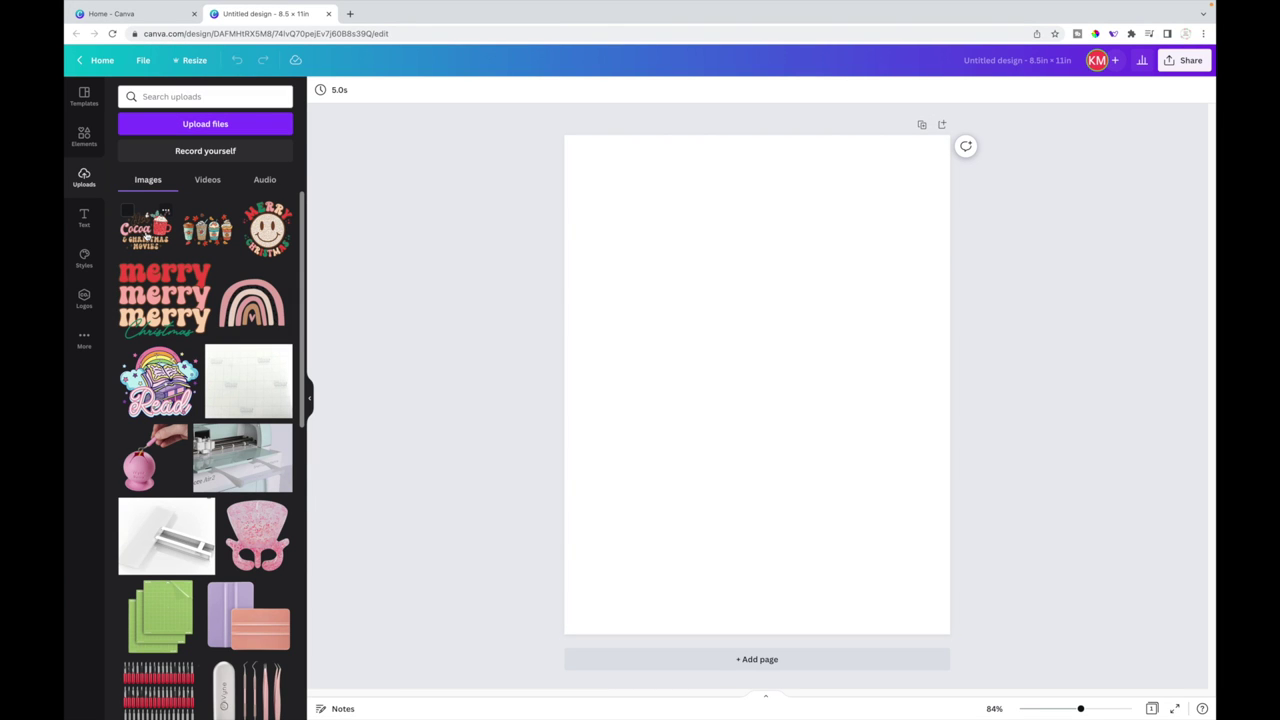
click(147, 232)
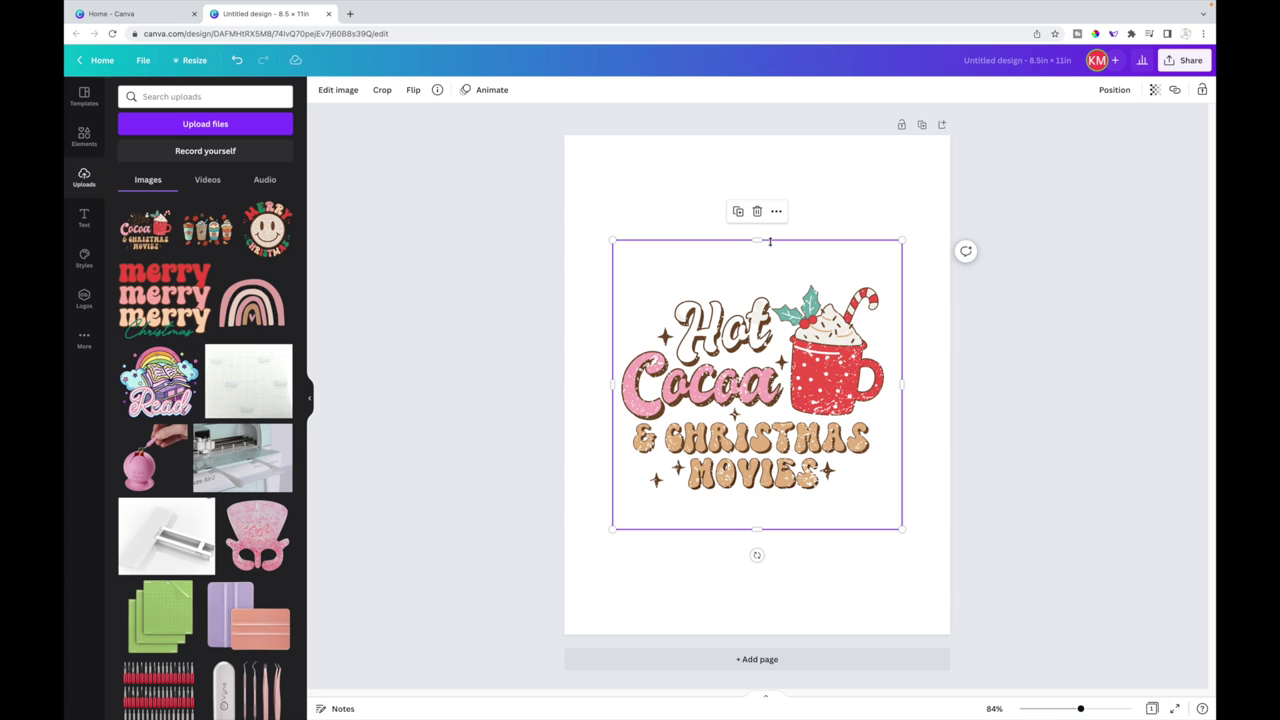
- Crop the empty margins on all four sides of the Hot Cocoa image close to the artwork
drag(757, 241, 756, 280)
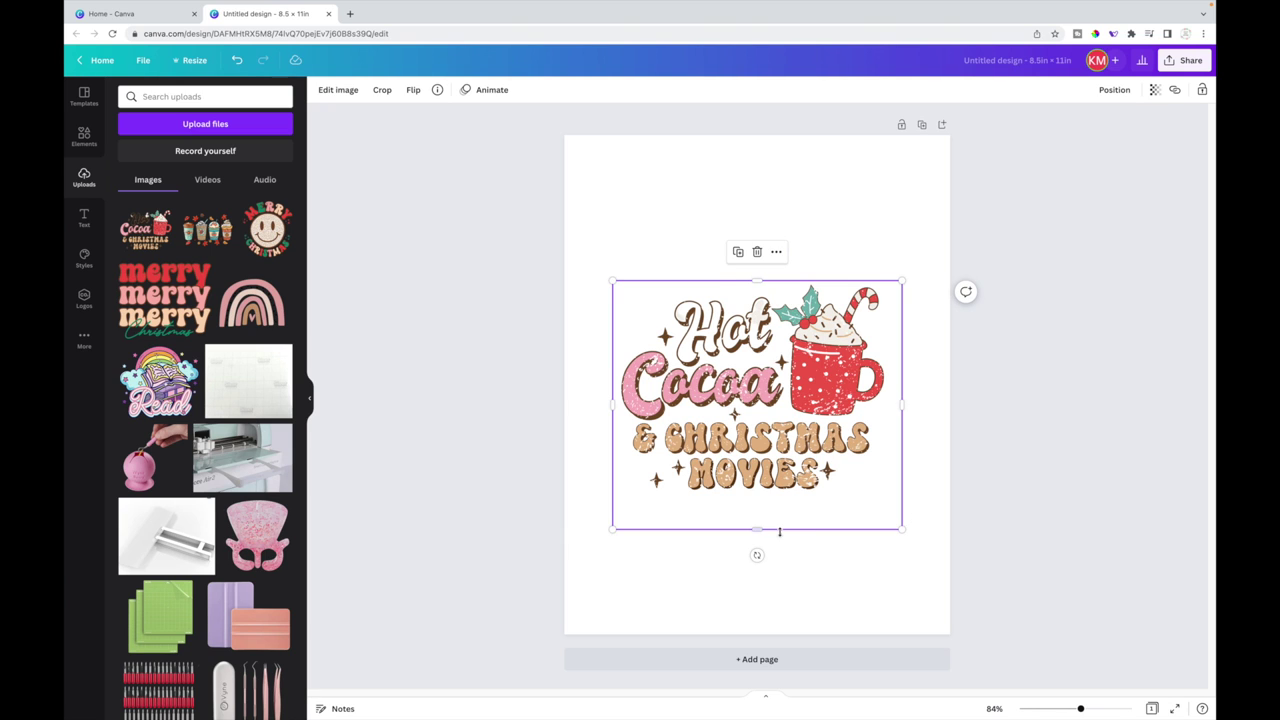
drag(760, 521, 760, 490)
drag(906, 391, 888, 391)
drag(612, 388, 617, 388)
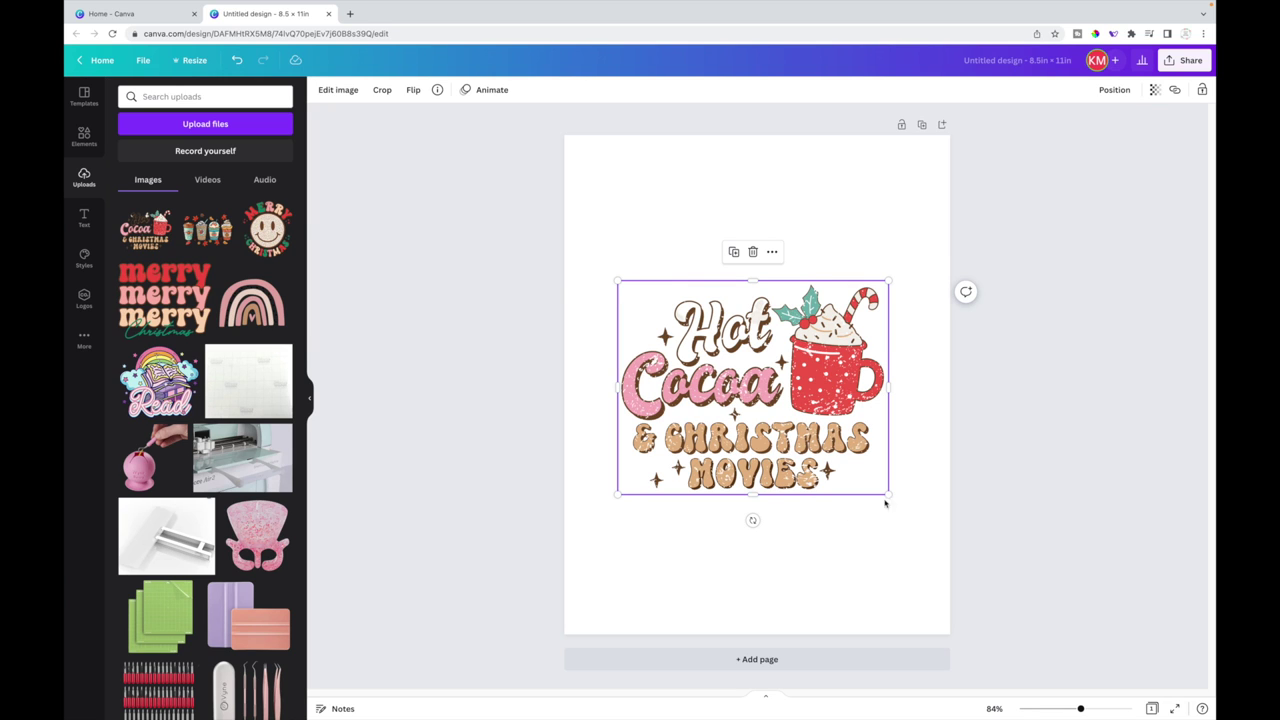
- Enlarge the cropped image and shift it toward the page's left edge so it spans nearly the full page width
drag(909, 505, 961, 545)
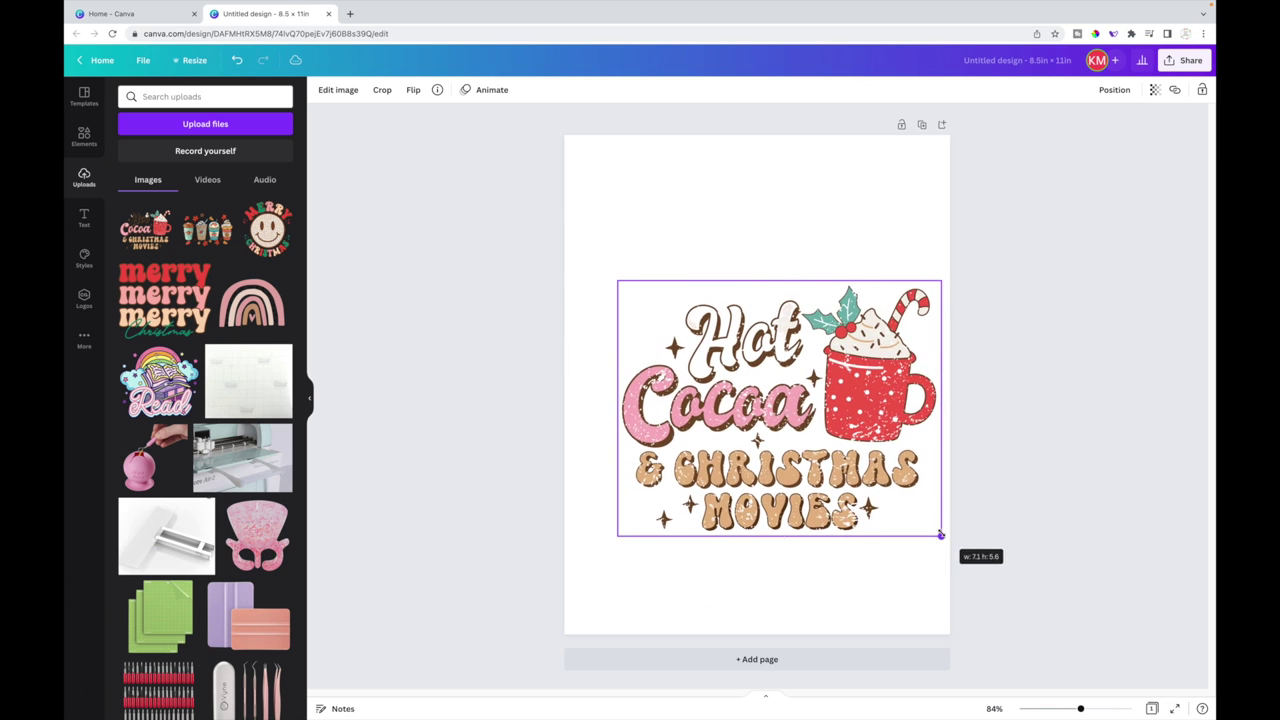
drag(772, 408, 720, 365)
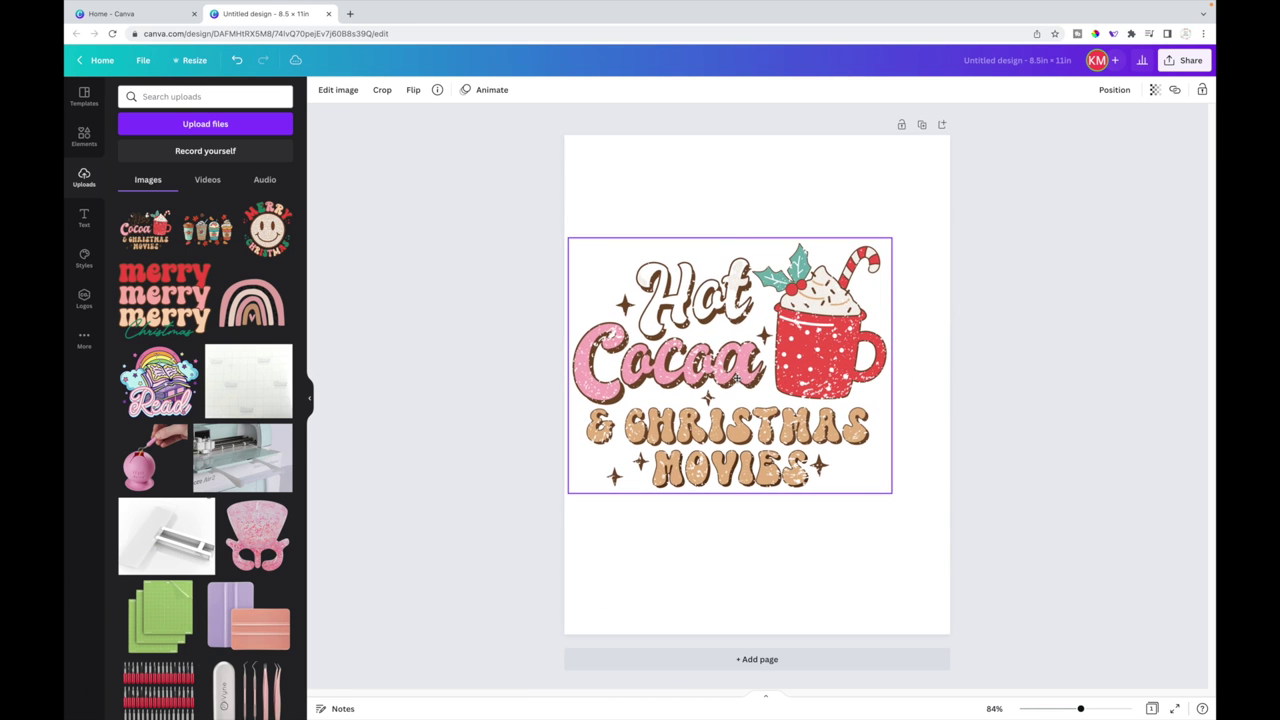
drag(888, 488, 950, 540)
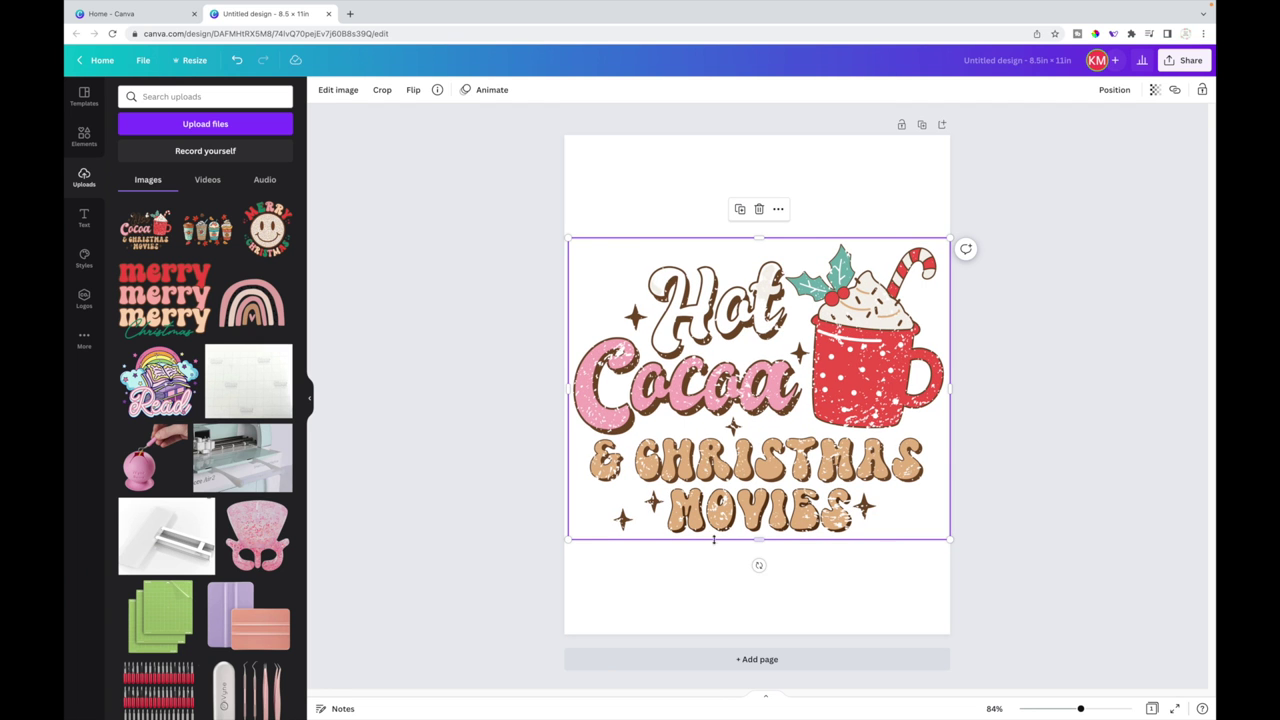
- Rotate the image 90° clockwise, then reposition and enlarge it to fill the portrait page
drag(759, 565, 583, 388)
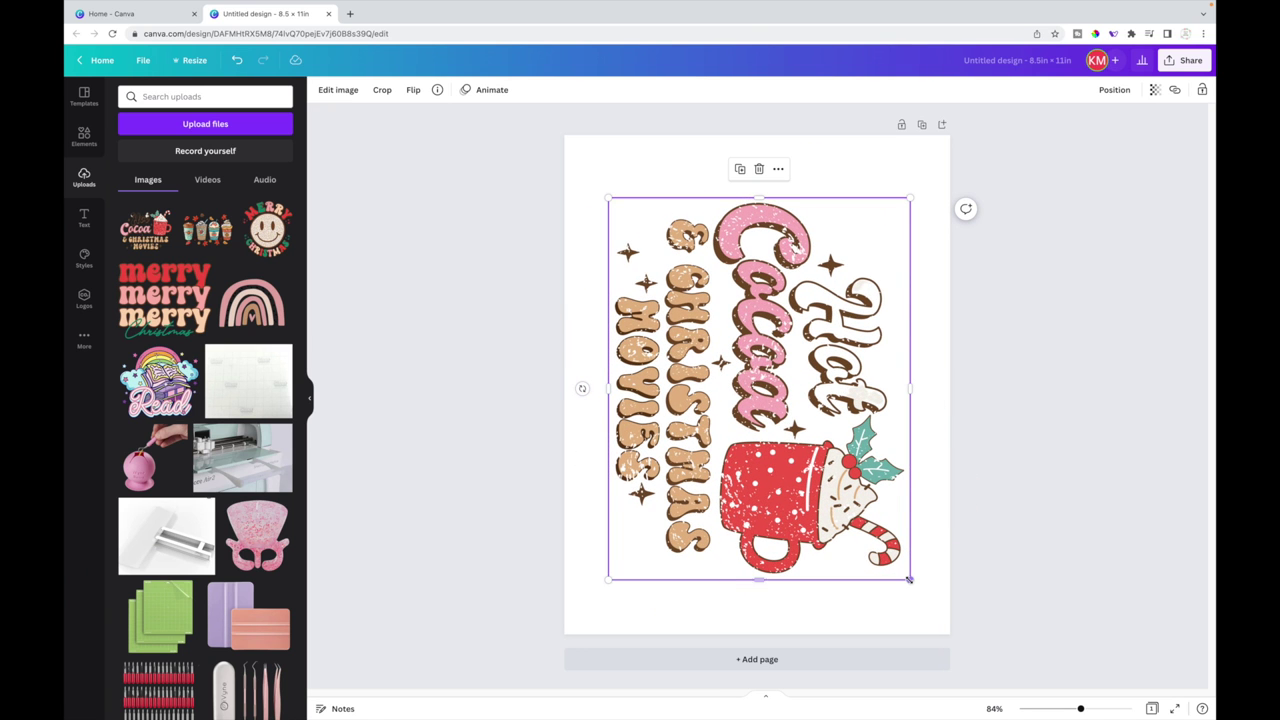
drag(910, 591, 953, 640)
drag(831, 410, 788, 341)
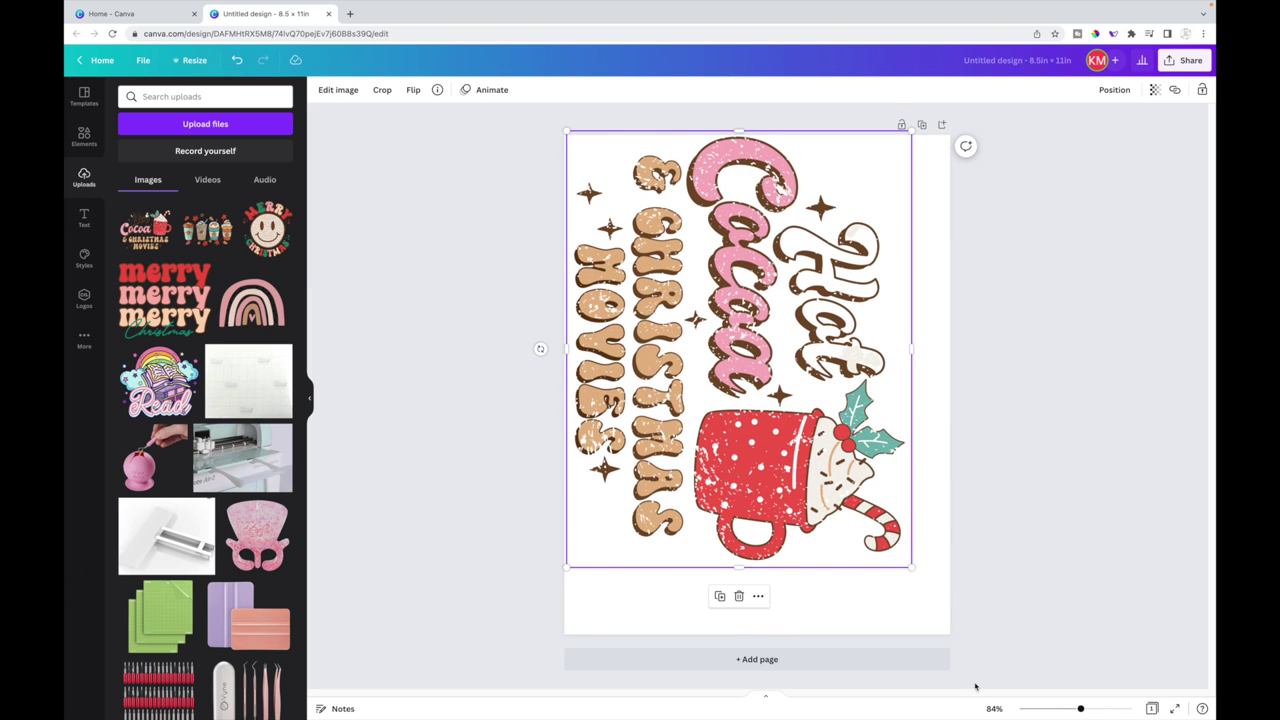
drag(910, 570, 962, 628)
click(1089, 320)
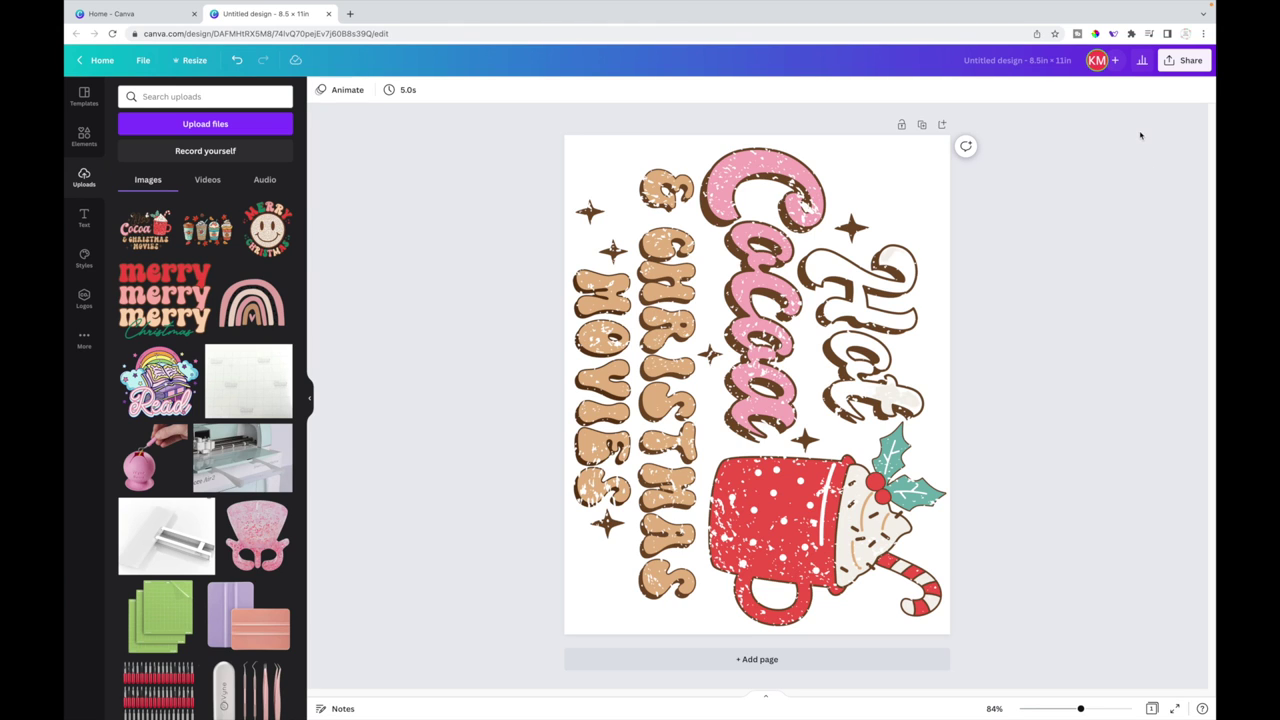
- Download the design as a PNG and open the downloaded file in Preview
click(1185, 62)
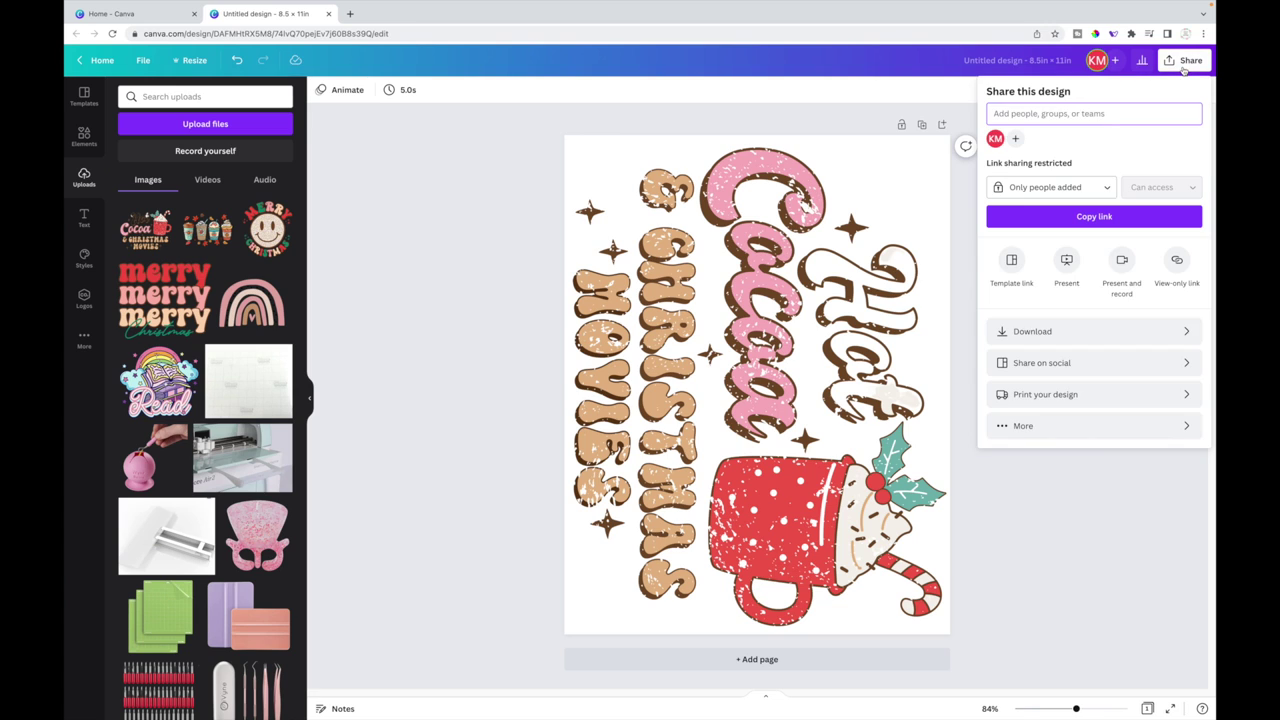
click(1085, 334)
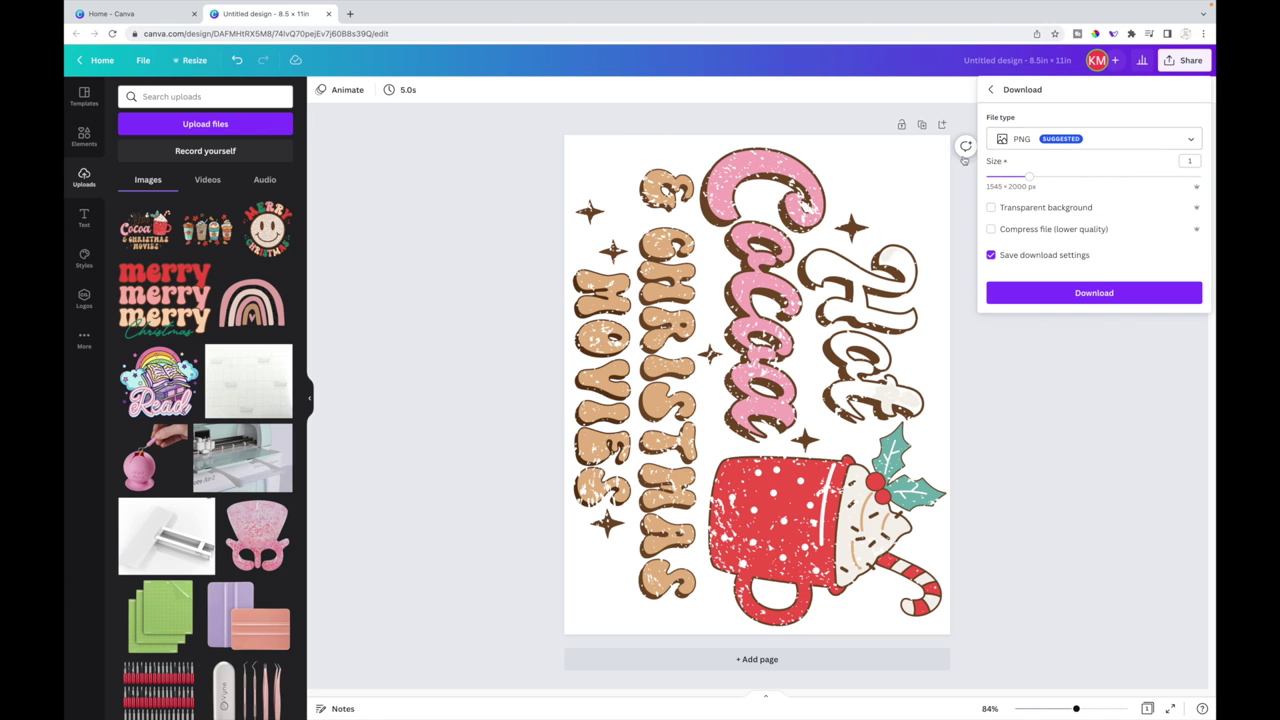
click(1089, 293)
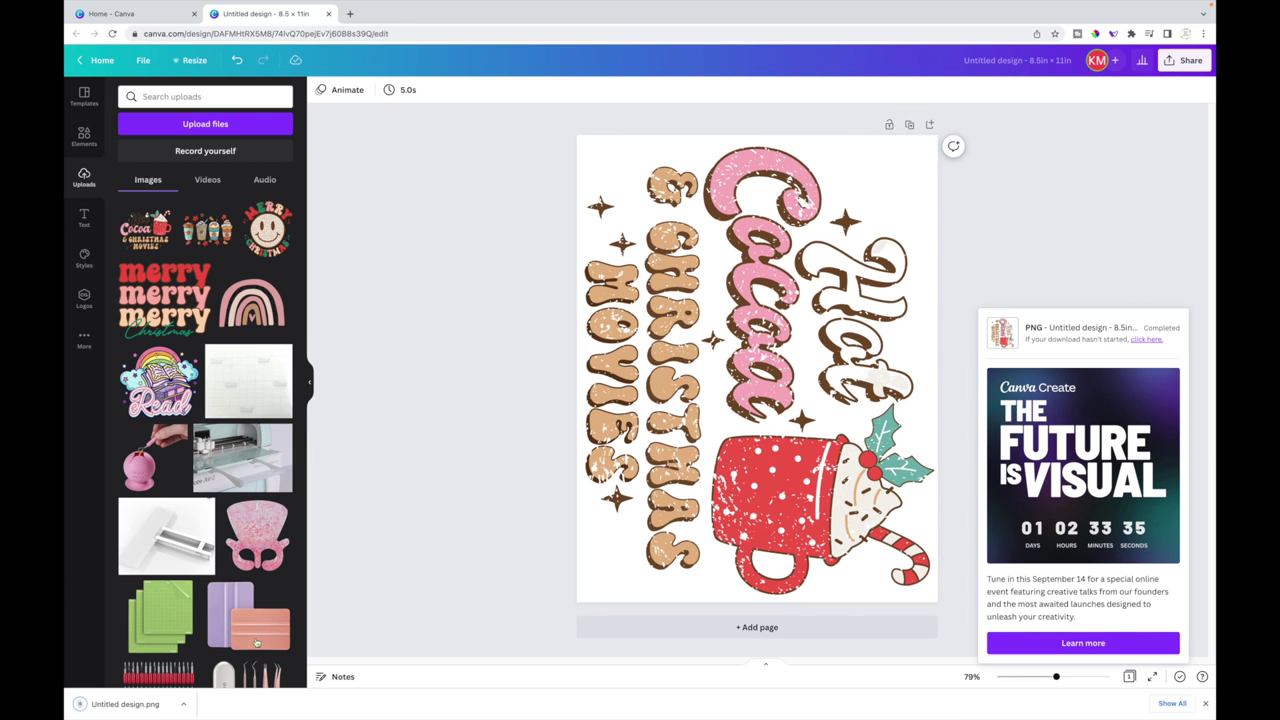
click(125, 704)
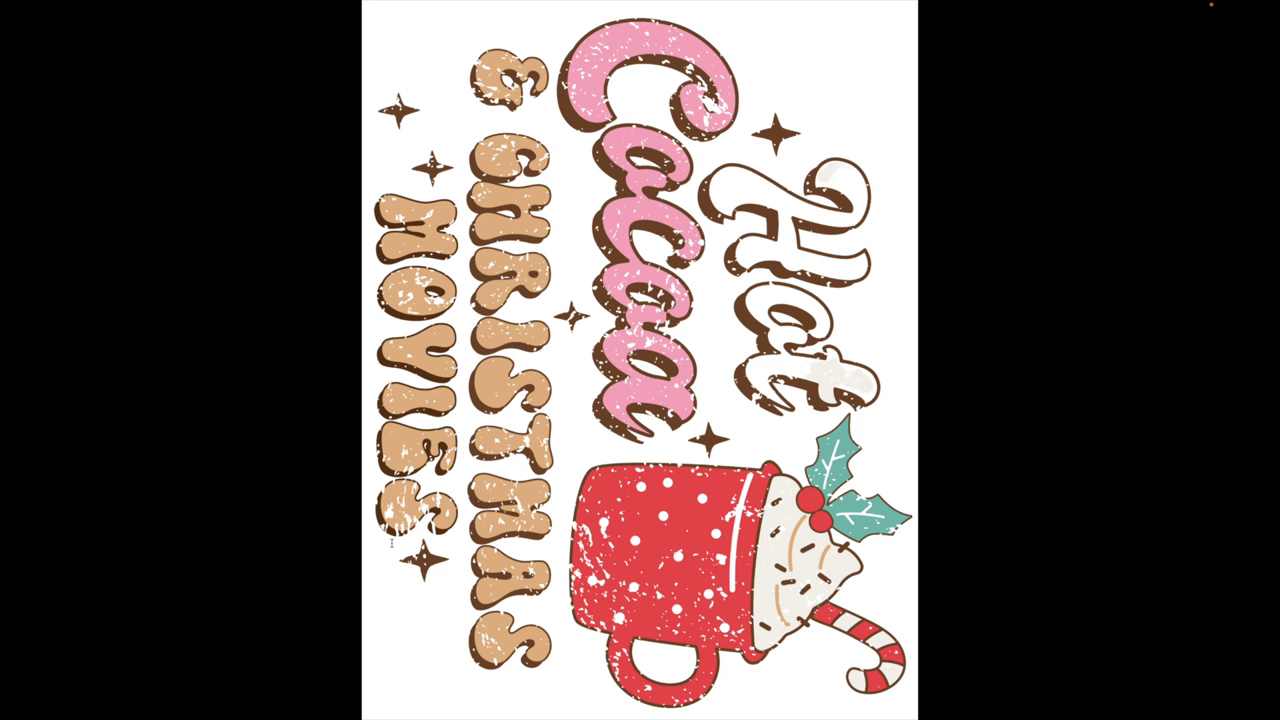
- Bring up the print dialog for the image and choose Sublimation as the printer
mouse_move(358, 3)
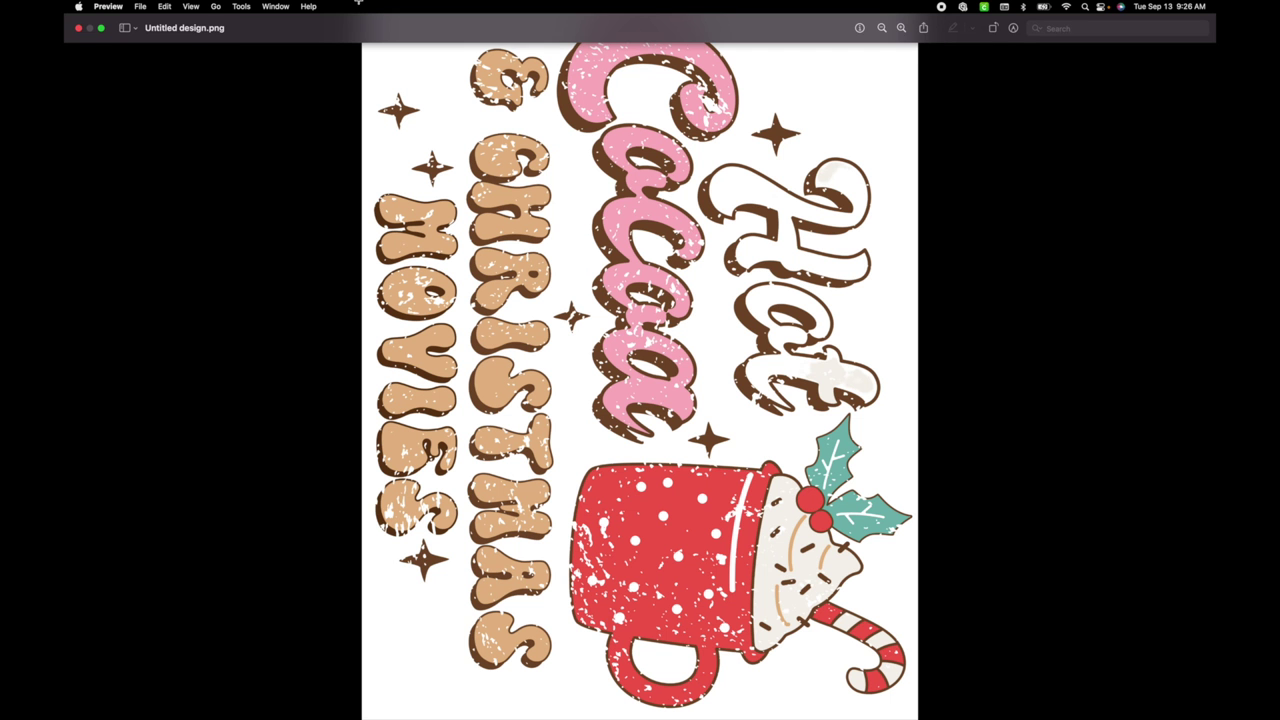
click(141, 7)
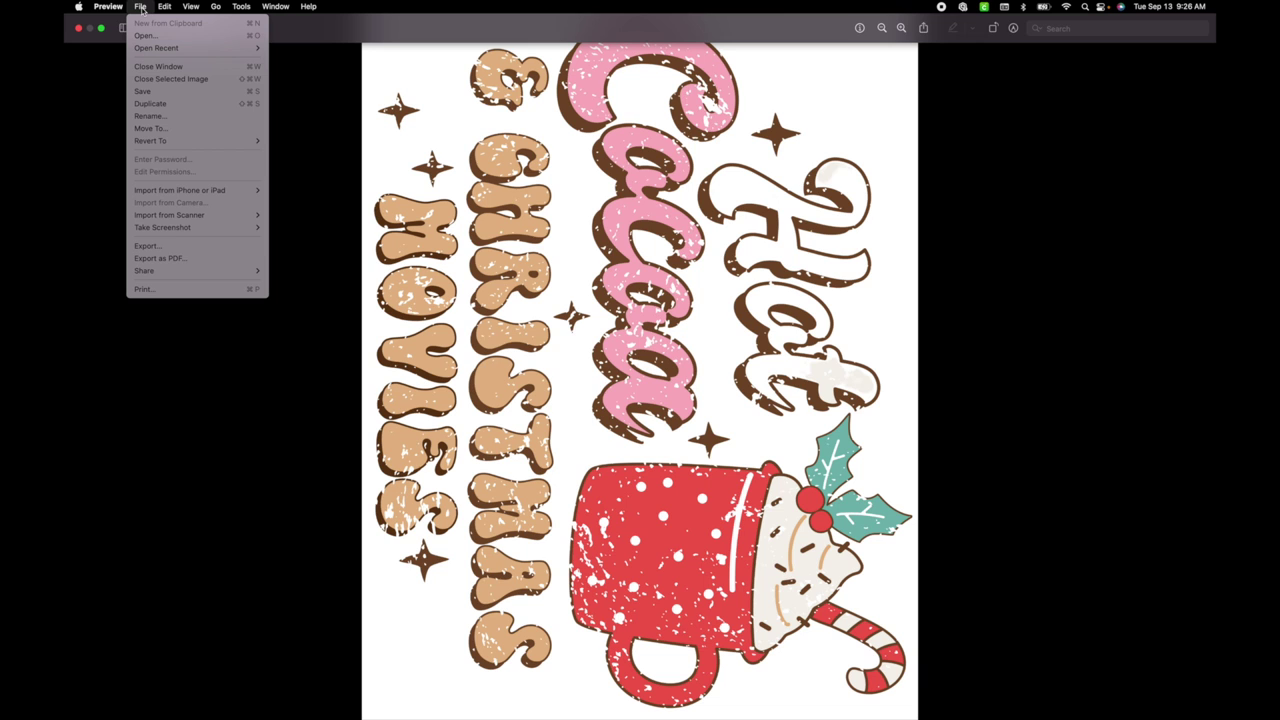
click(167, 290)
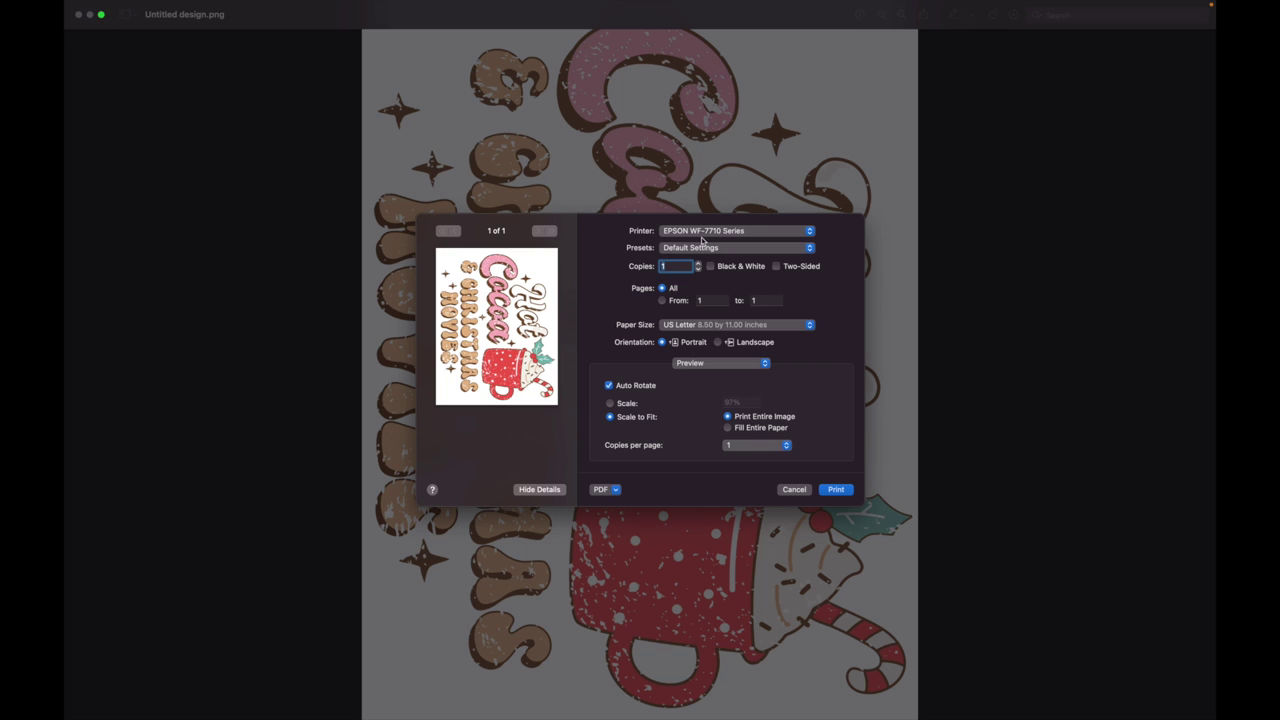
click(702, 235)
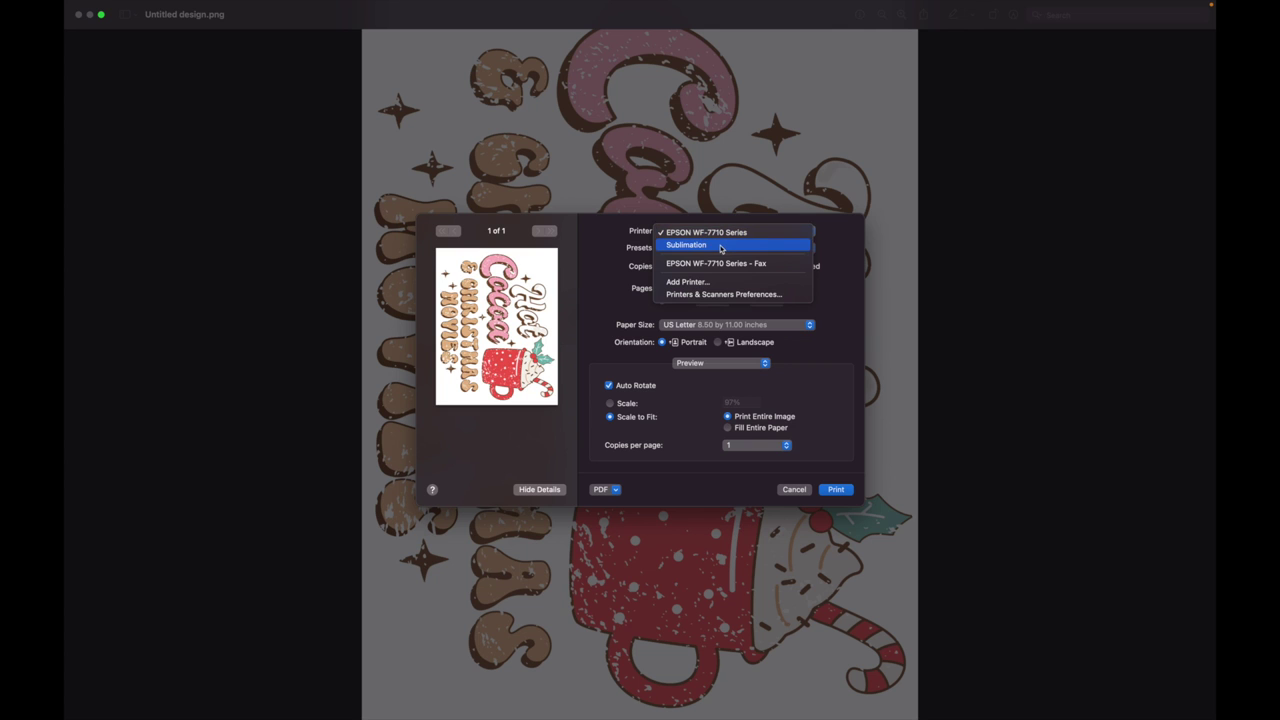
click(721, 247)
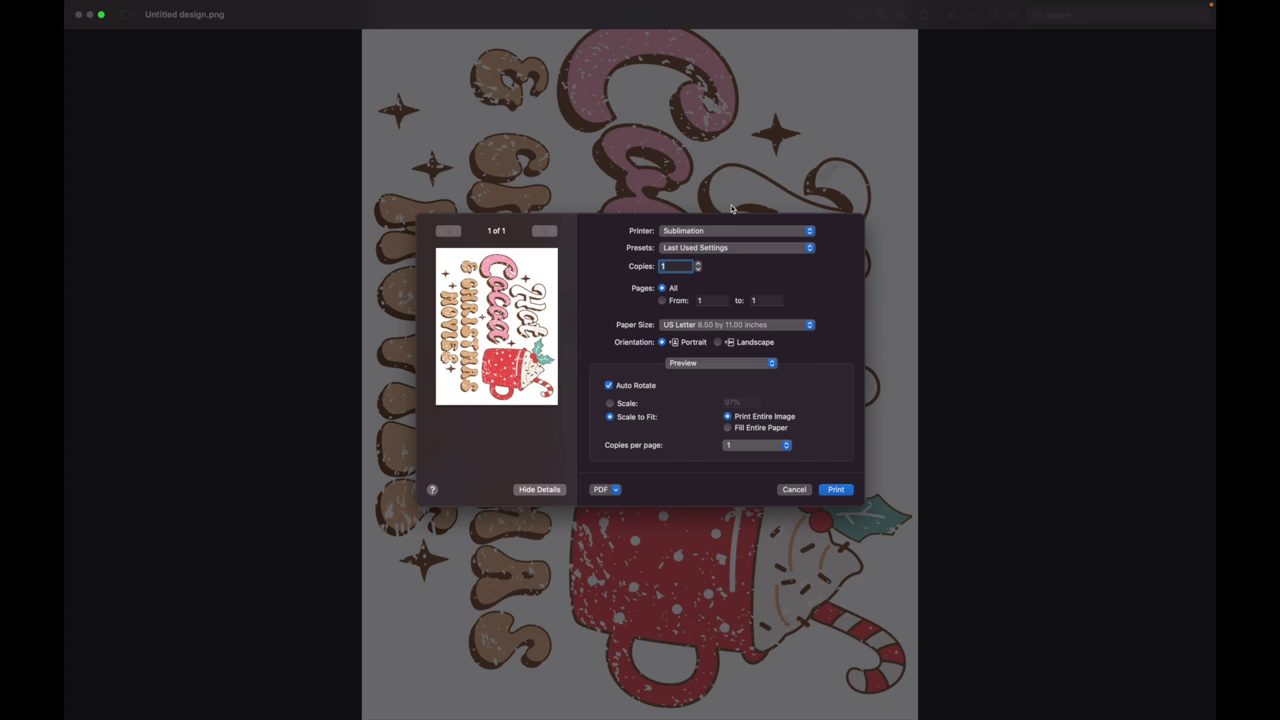
- Save the current print settings as a preset named Sublimation for only this printer
click(704, 250)
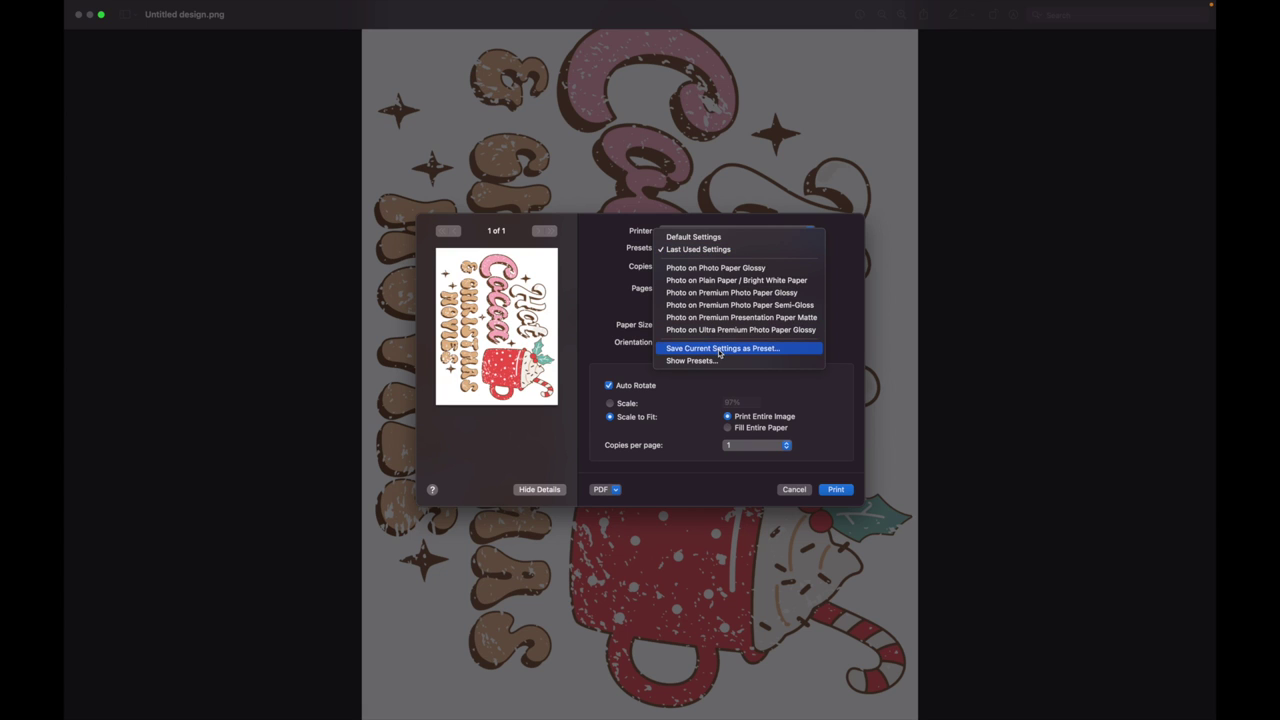
click(707, 348)
text(Sublimation)
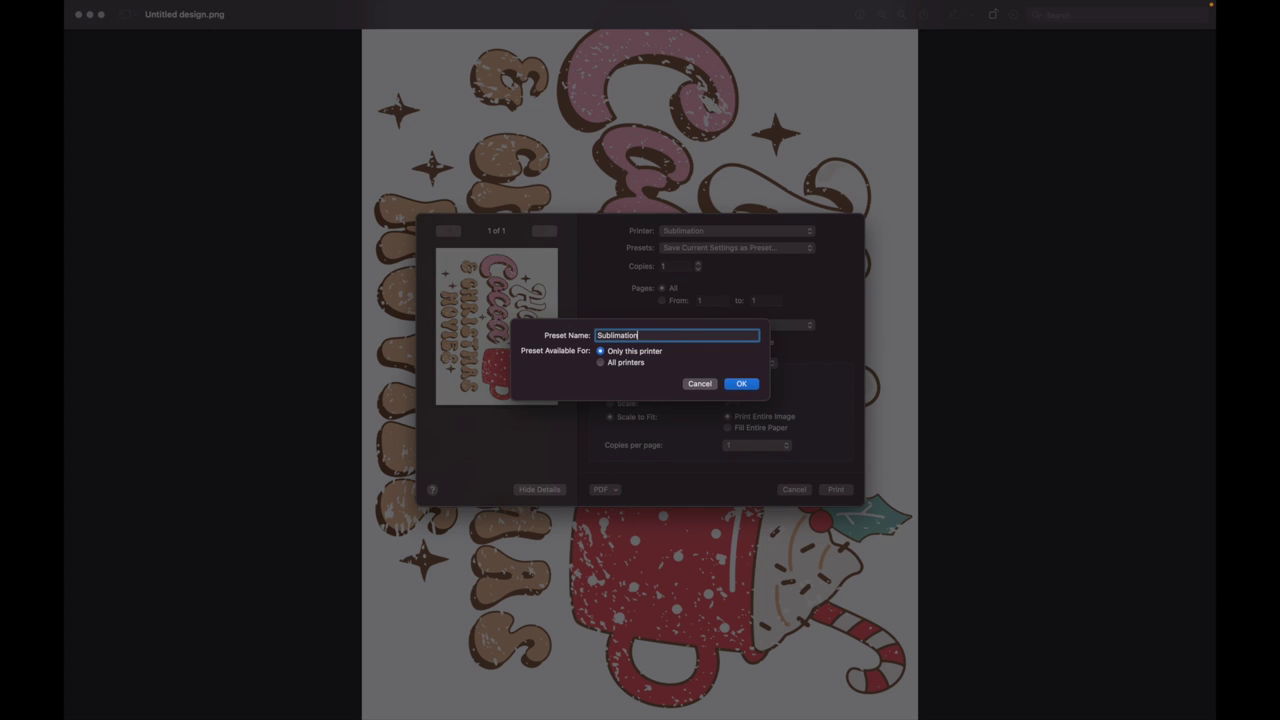
click(759, 385)
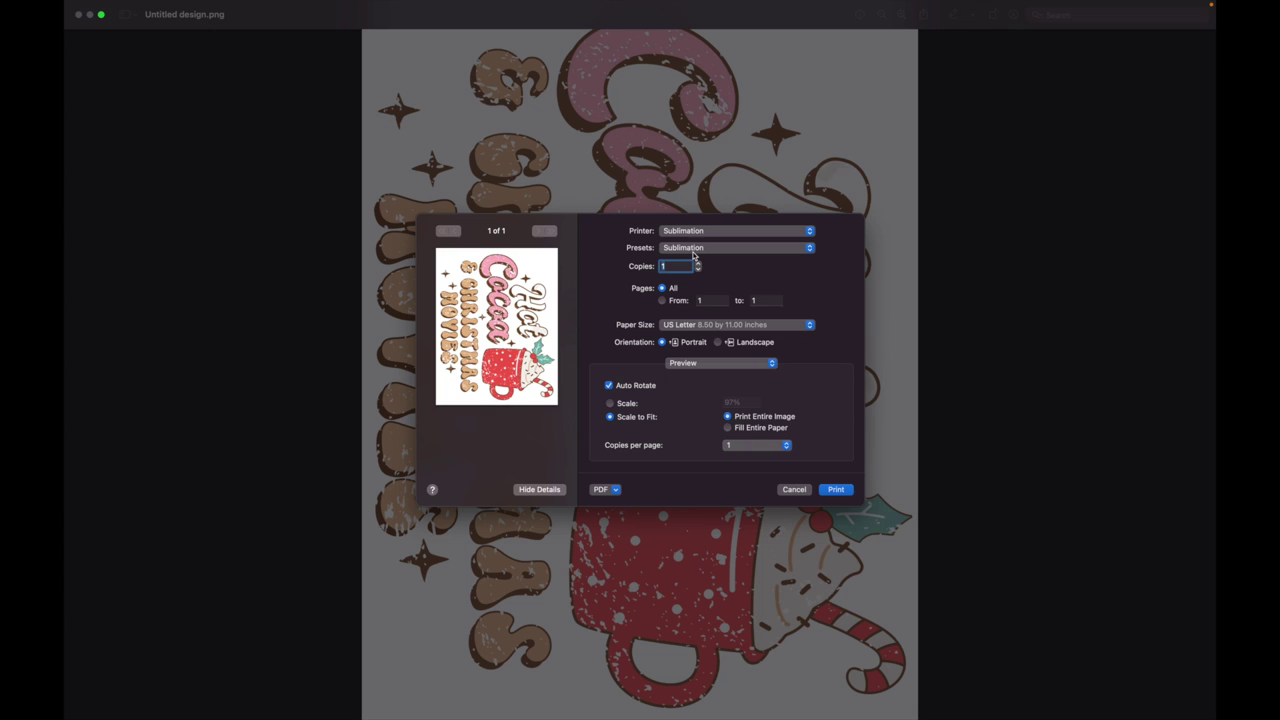
- Check the media, quality and mirroring options and the color matching profile, and print the design
click(686, 363)
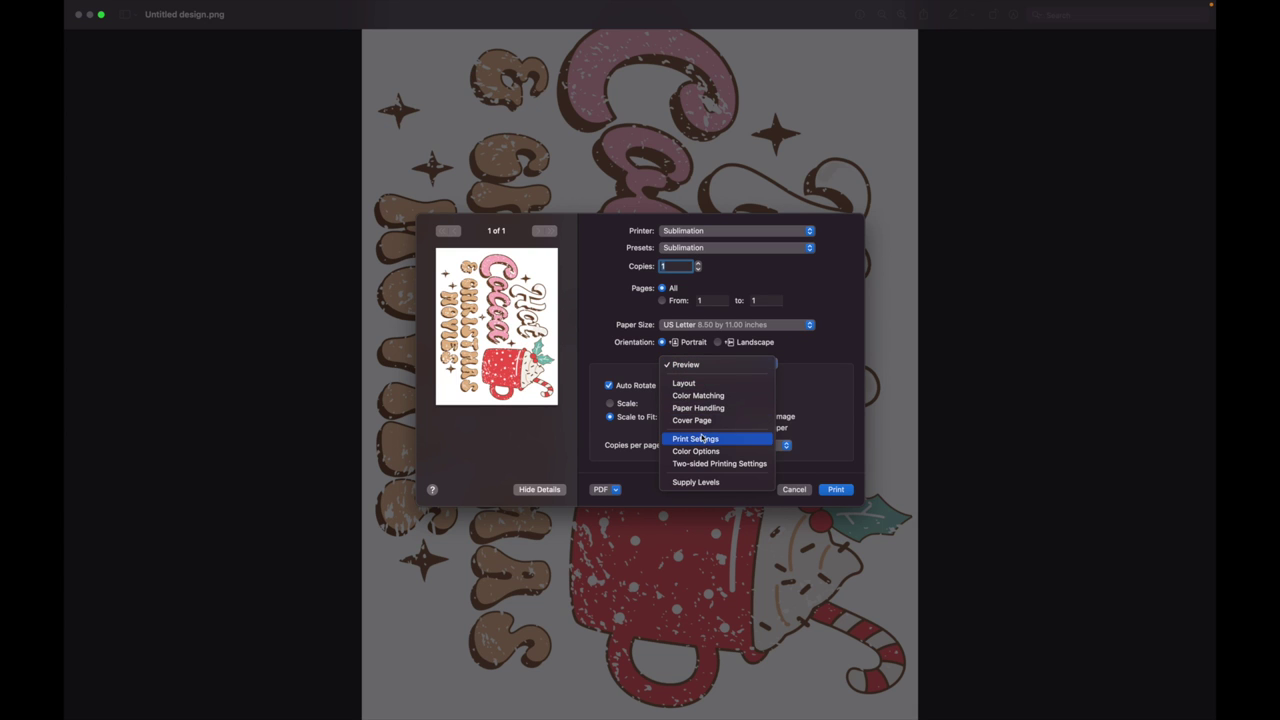
click(702, 438)
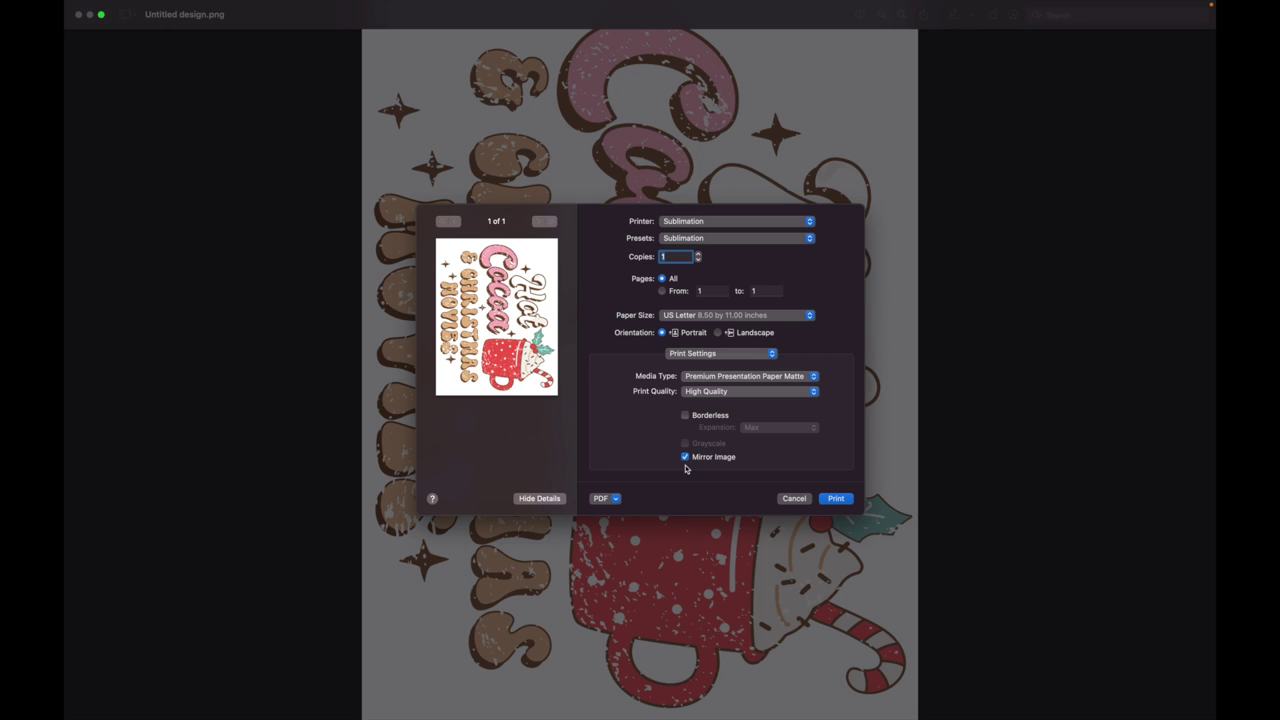
click(686, 355)
click(703, 313)
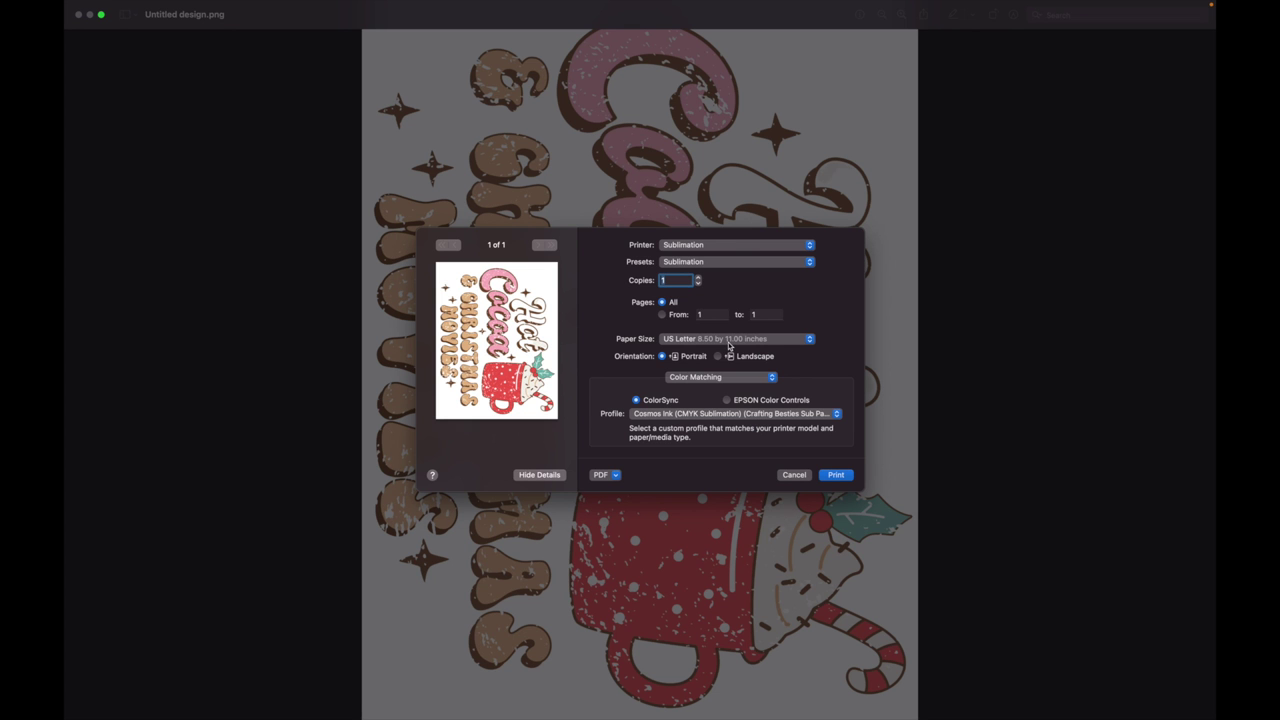
click(838, 475)
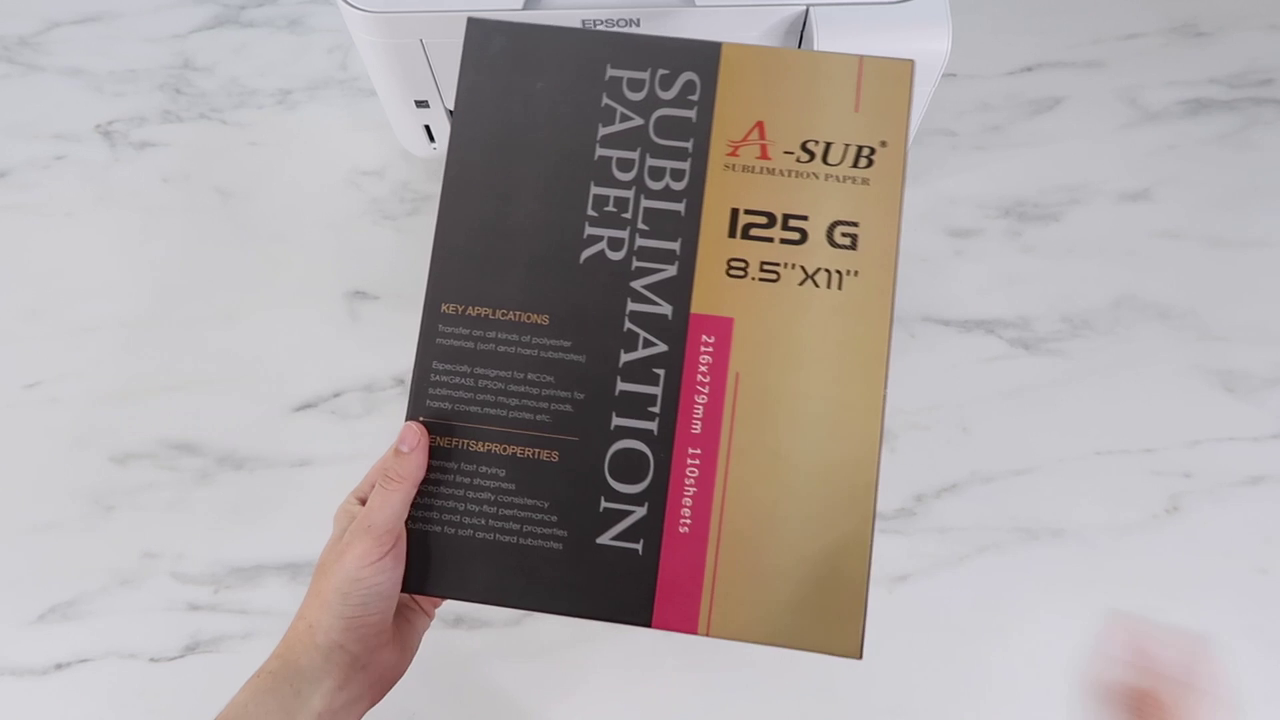